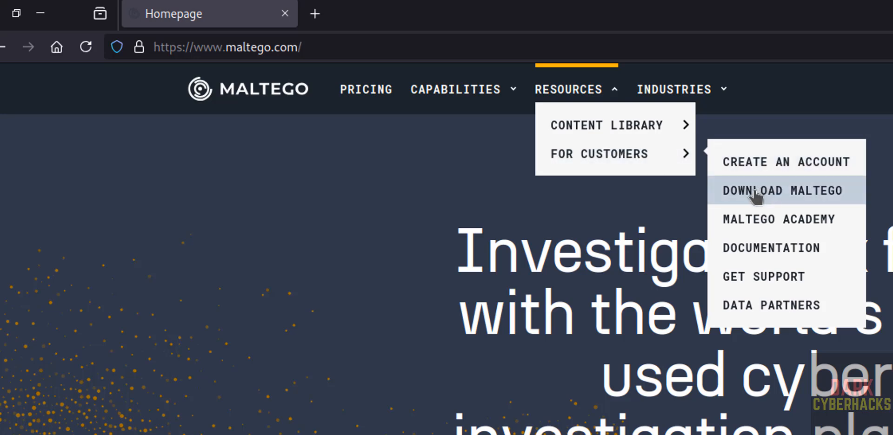
left_click(794, 174)
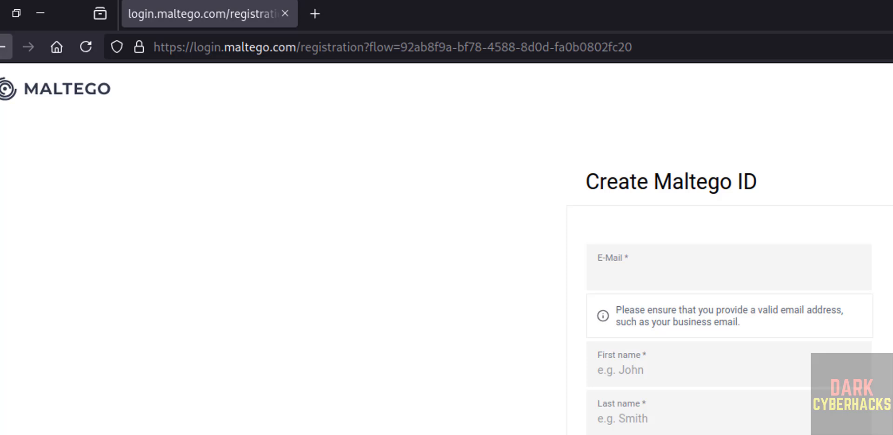
right_click(2, 55)
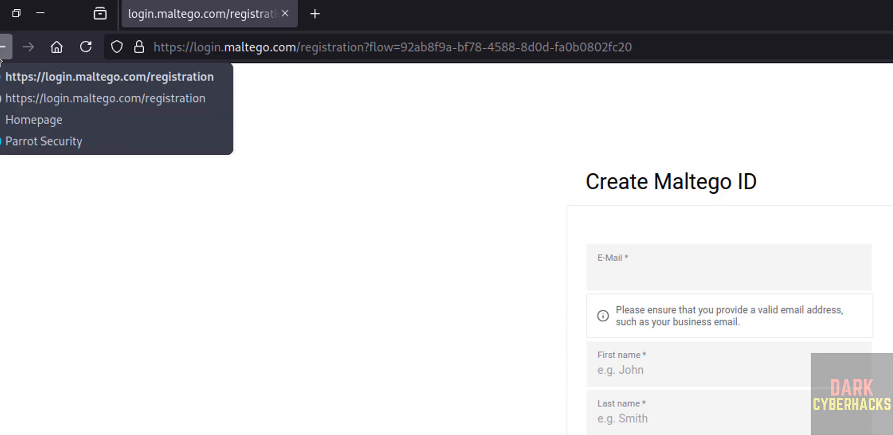
left_click(19, 120)
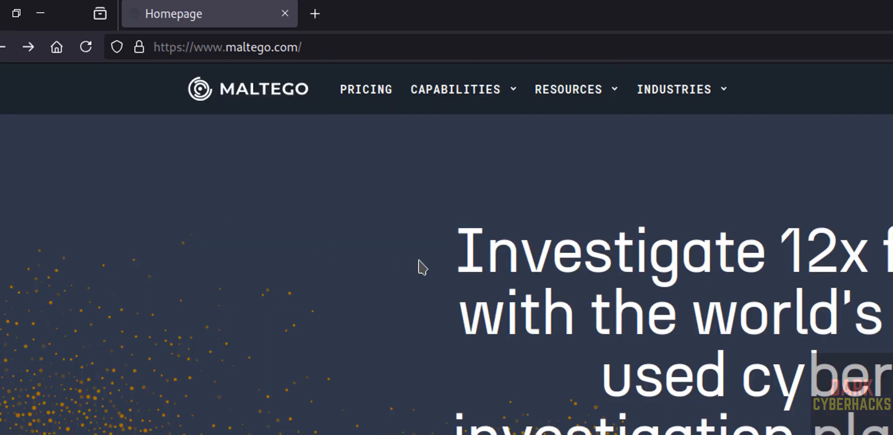
Open the Download Maltego page from the website's customer resources
left_click(590, 99)
mouse_move(593, 162)
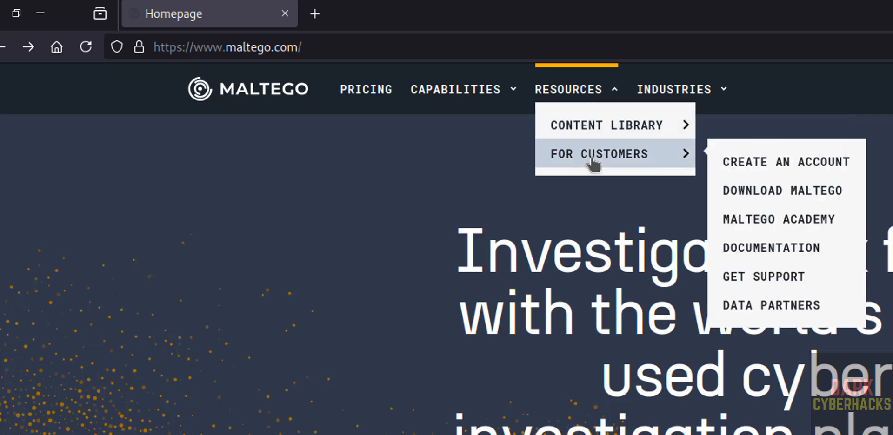
left_click(805, 194)
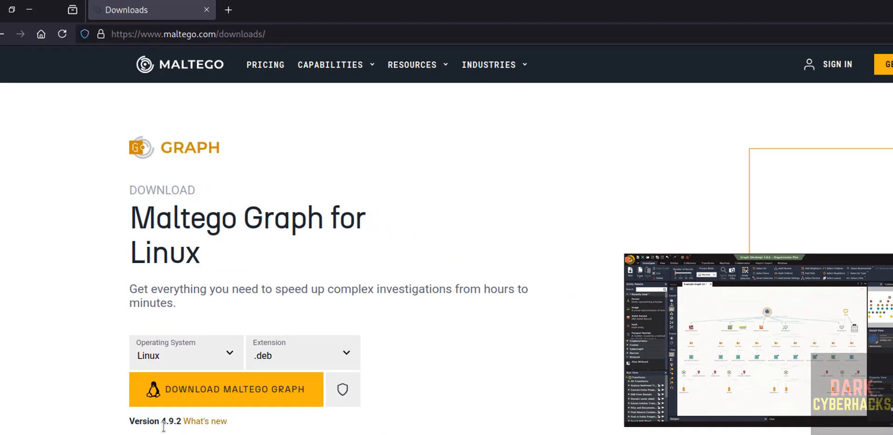
Download Maltego Graph for Linux with the .deb extension, save Maltego.v4.9.2.deb in the Downloads folder, and check the download's progress
left_click(199, 364)
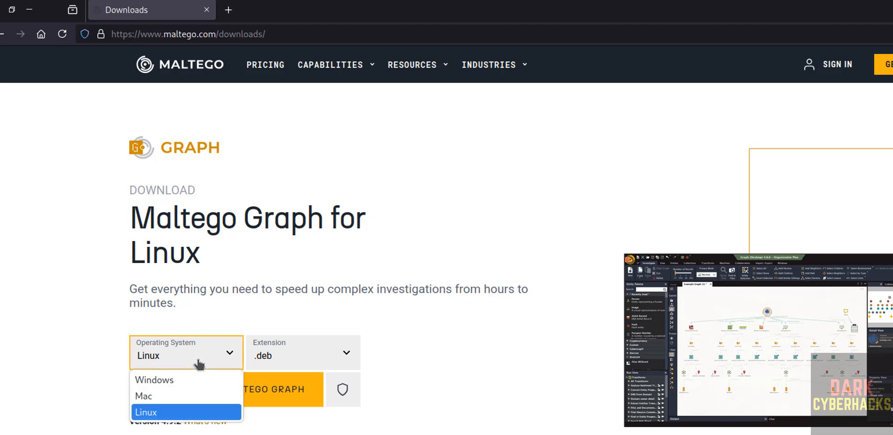
left_click(199, 364)
left_click(263, 360)
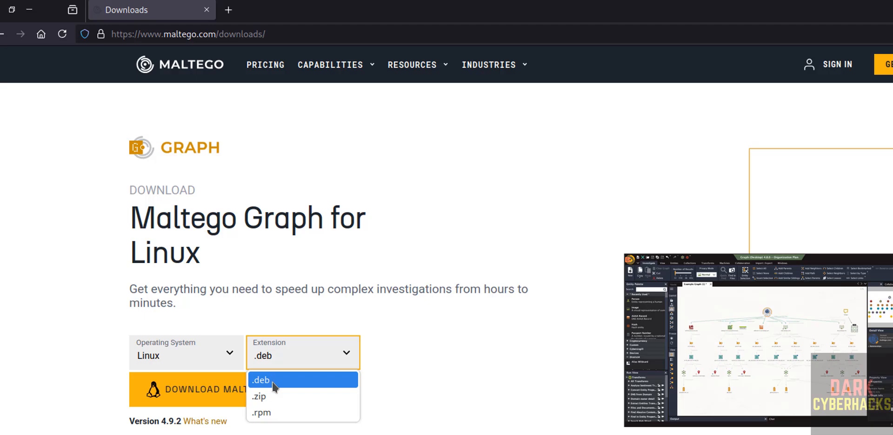
left_click(274, 380)
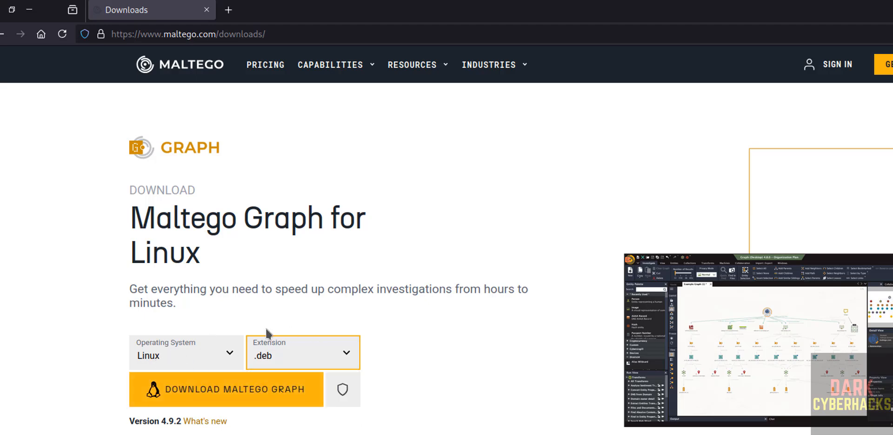
left_click(191, 394)
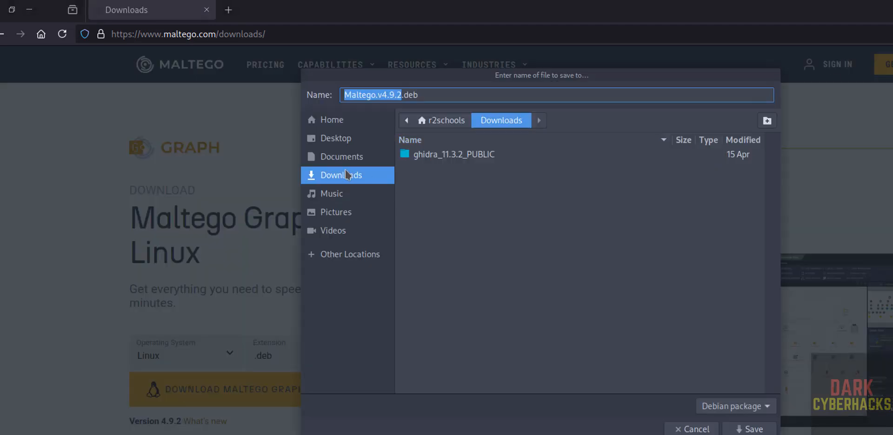
left_click(750, 429)
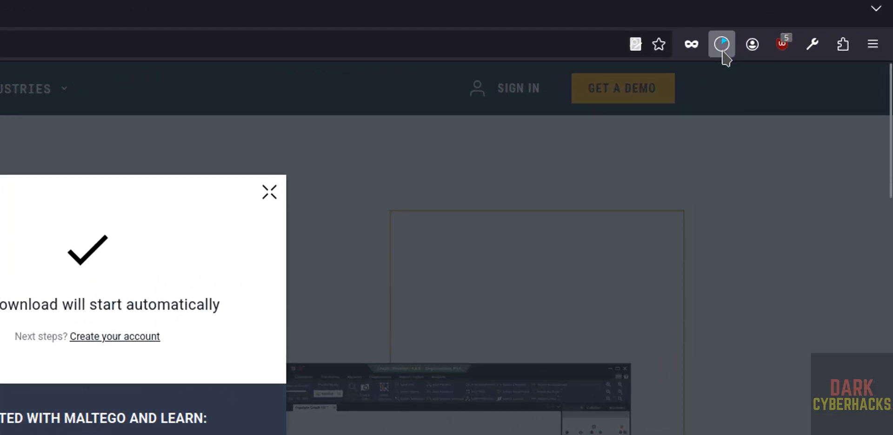
left_click(723, 52)
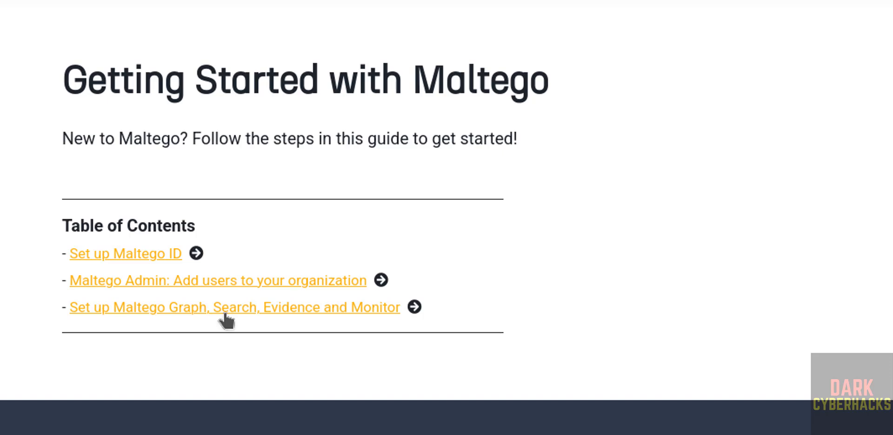
Examine the Maltego Graph setup guide, including how to download it and the installation instructions for Linux
left_click(227, 320)
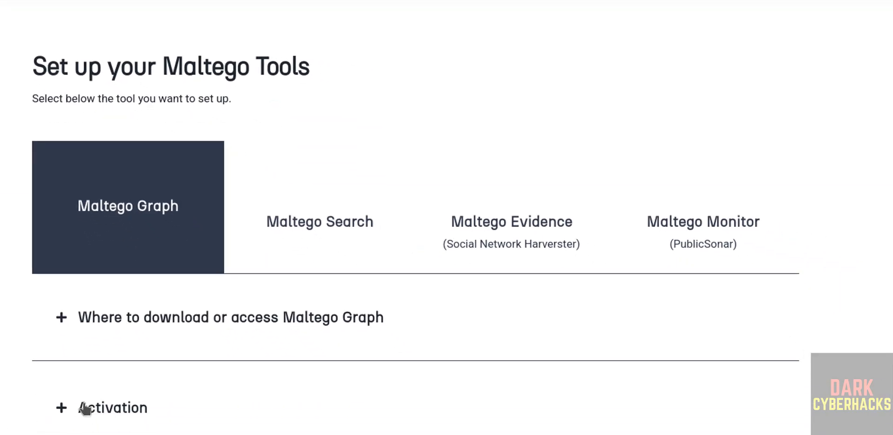
left_click(66, 303)
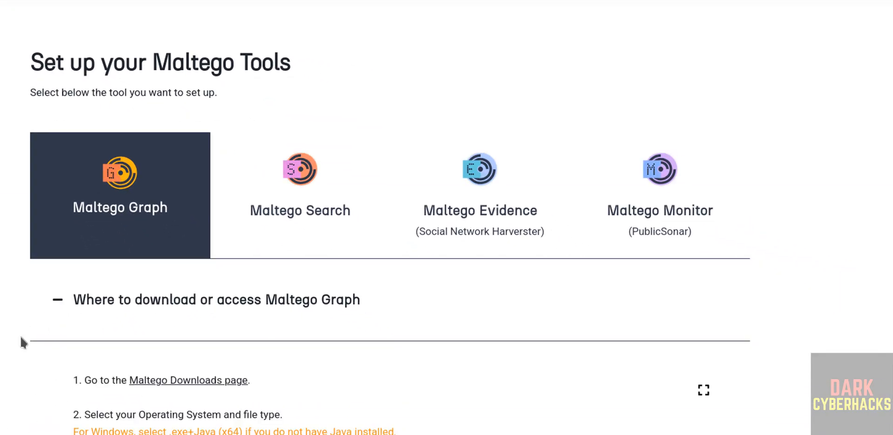
scroll(20, 342, "down", 2)
scroll(21, 340, "down", 8)
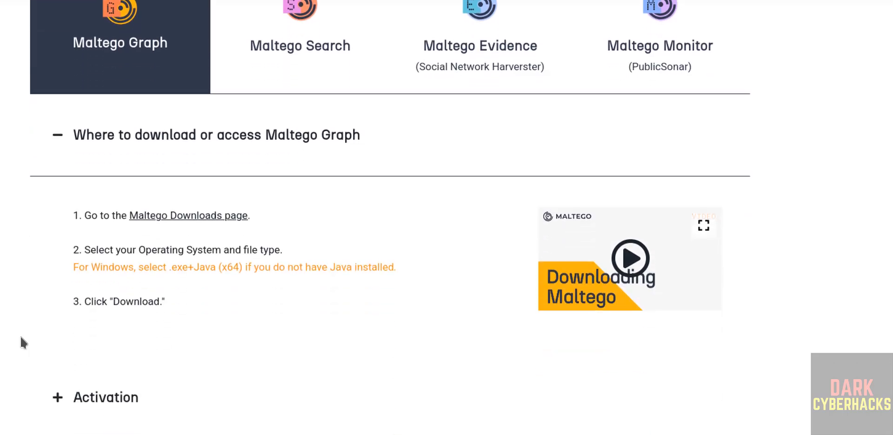
left_click(110, 69)
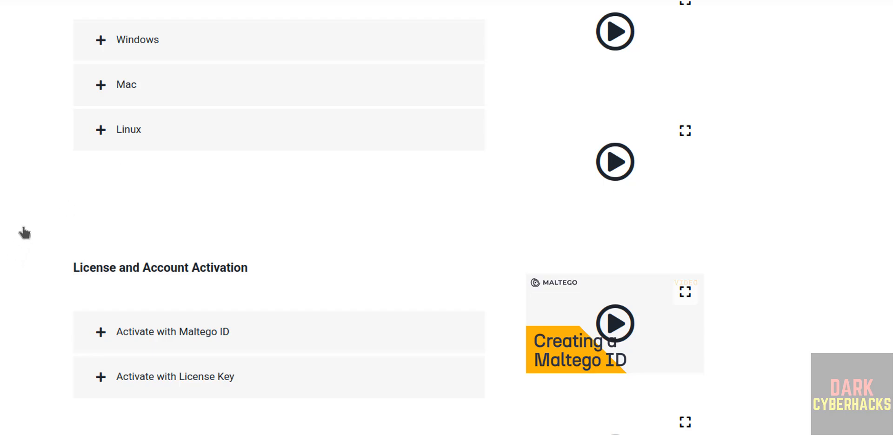
left_click(135, 140)
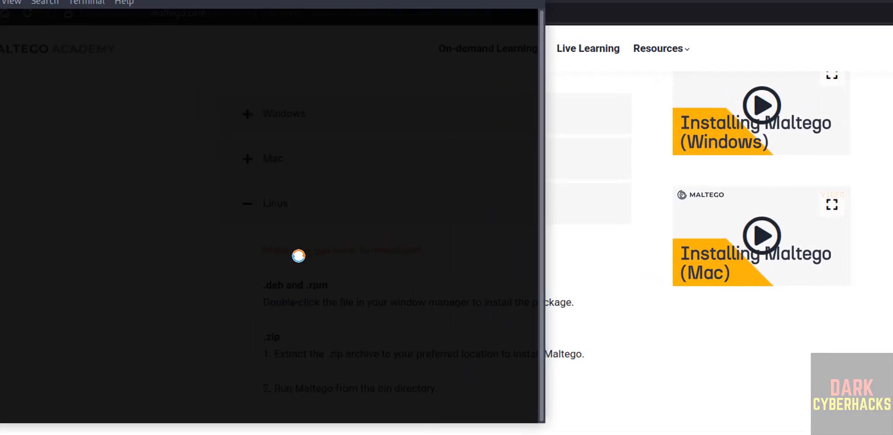
Check the installed Java version in a terminal with java --version
type("java -")
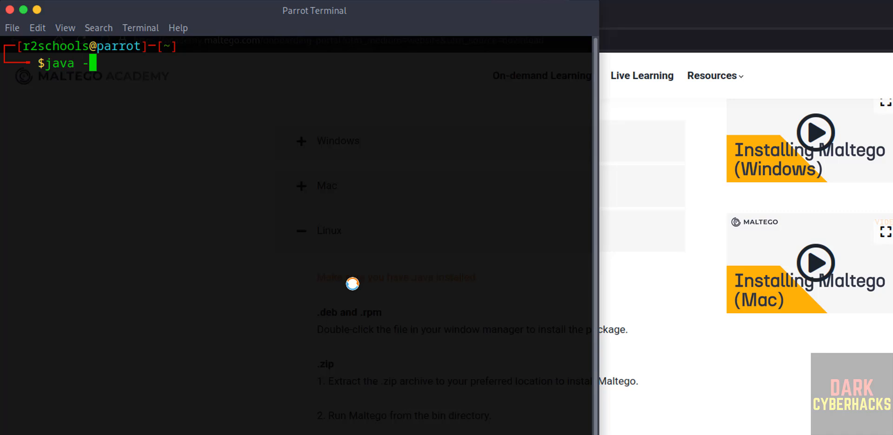
type("-version")
key("Return")
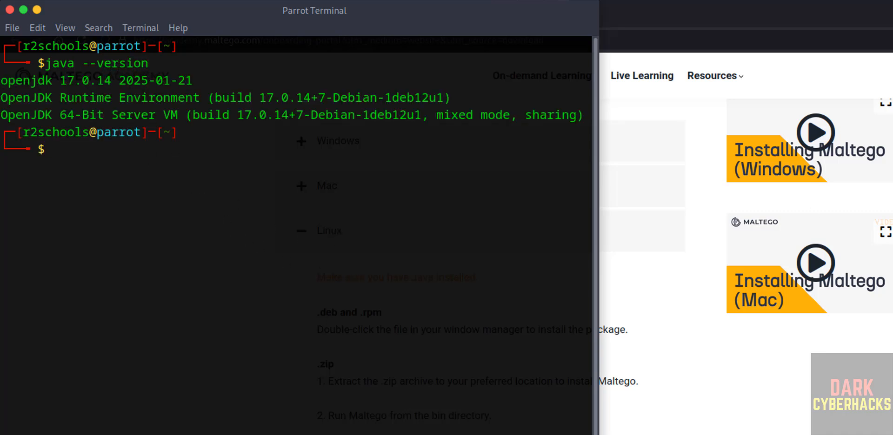
Look at the browser's download status, return to the terminal, and list the files in the Downloads directory
key("alt+Tab")
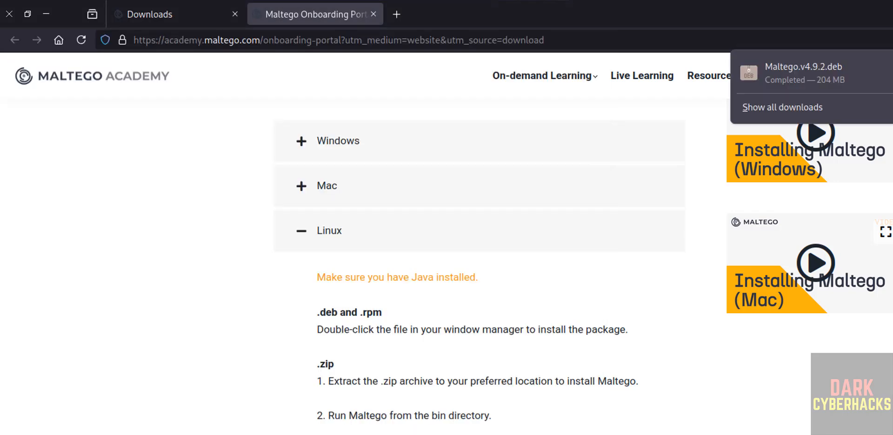
key("alt+Tab")
type("cd Dow")
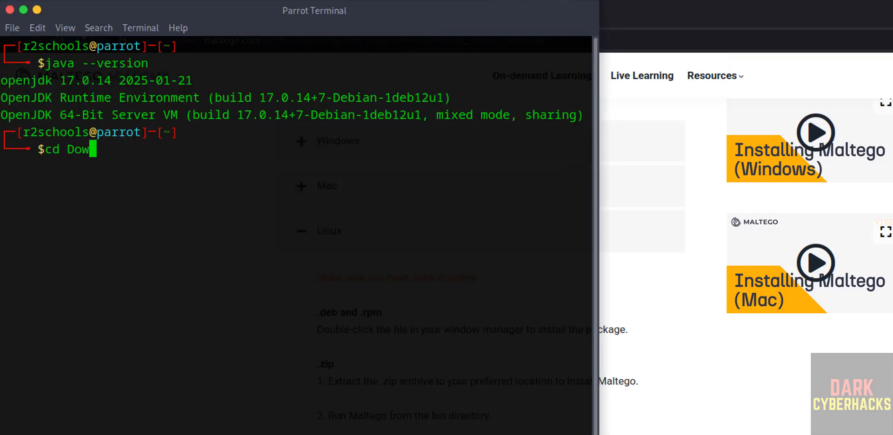
key("Tab")
key("Return")
type("ls")
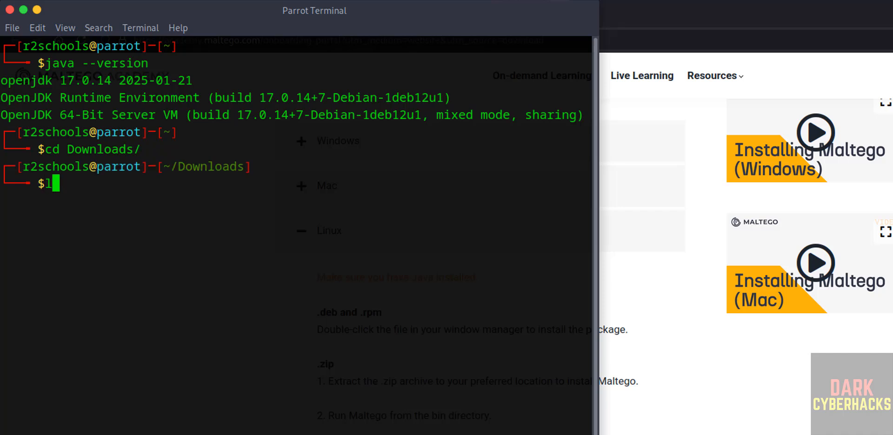
key("Return")
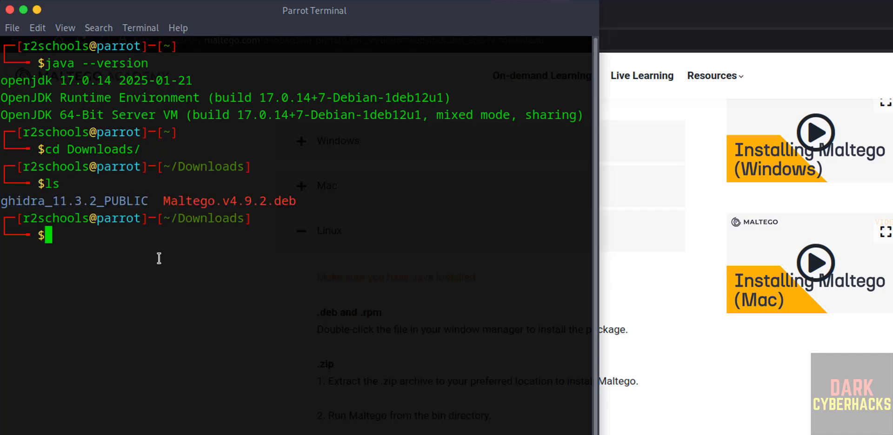
Install the package with sudo dpkg -i Maltego.v4.9.2.deb, entering the sudo password
type("sudo dpkg")
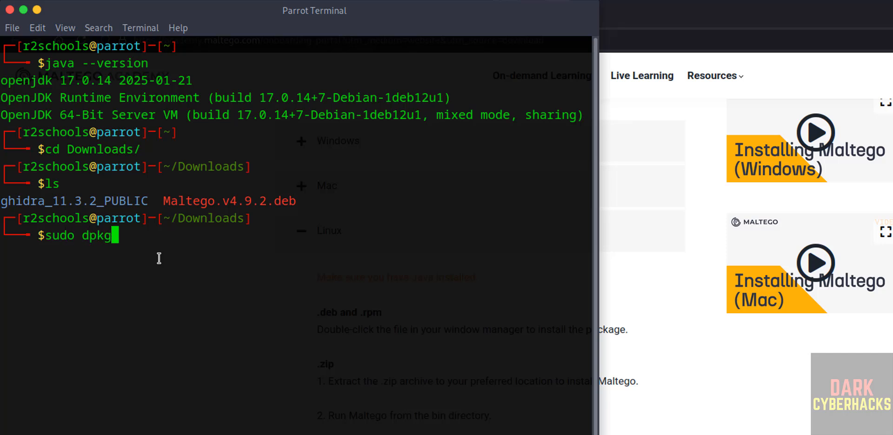
type(" -i Malt")
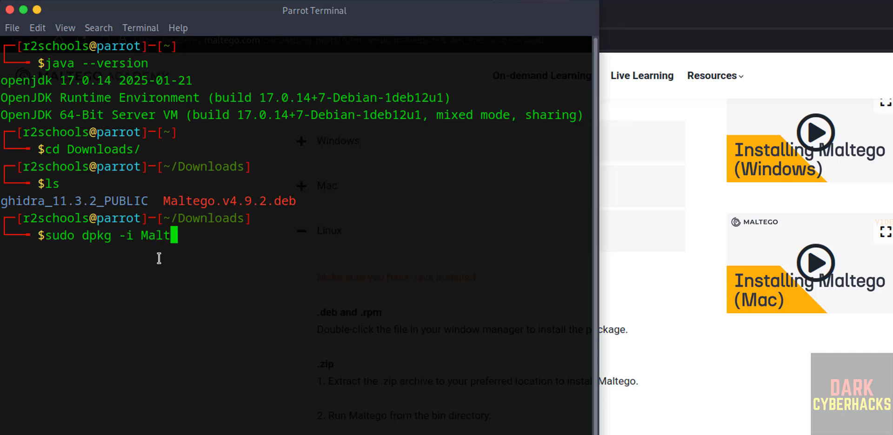
key("Tab")
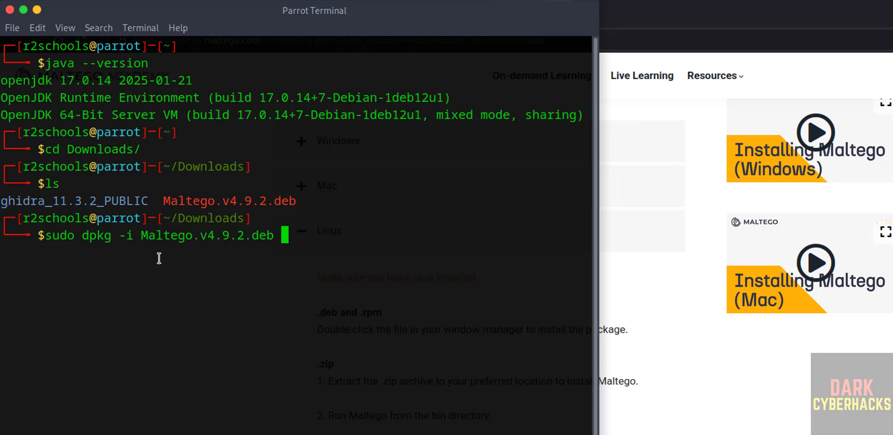
key("Return")
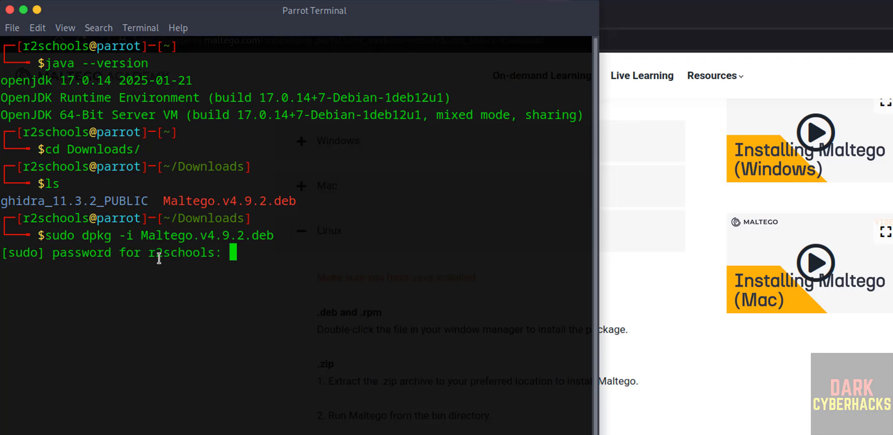
key("Return")
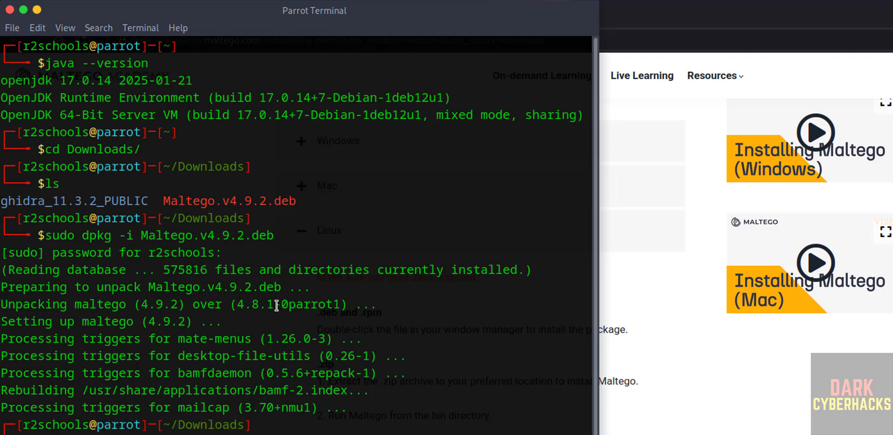
Search the installed applications for "maltego" and launch the Maltego entry with the orange icon
key("super")
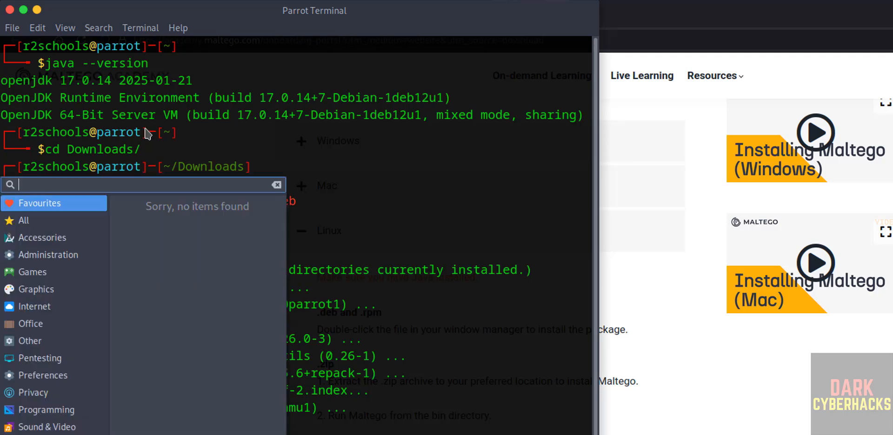
type("matlego")
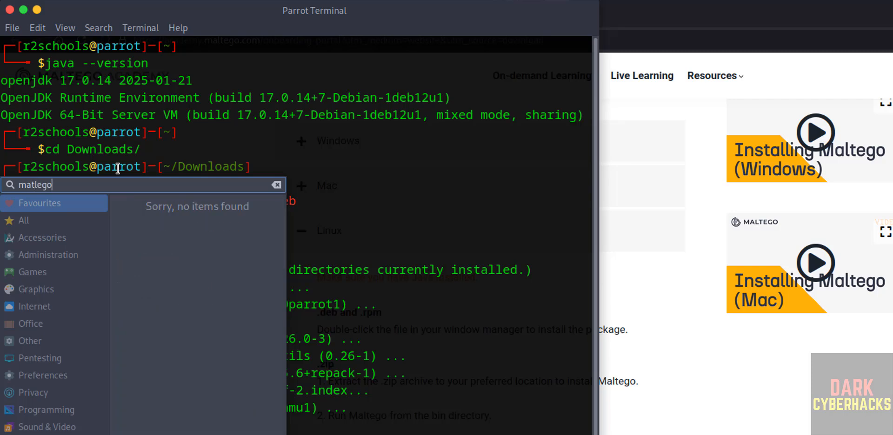
key("BackSpace")
key("BackSpace")
key("BackSpace")
key("BackSpace")
key("BackSpace")
key("BackSpace")
key("BackSpace")
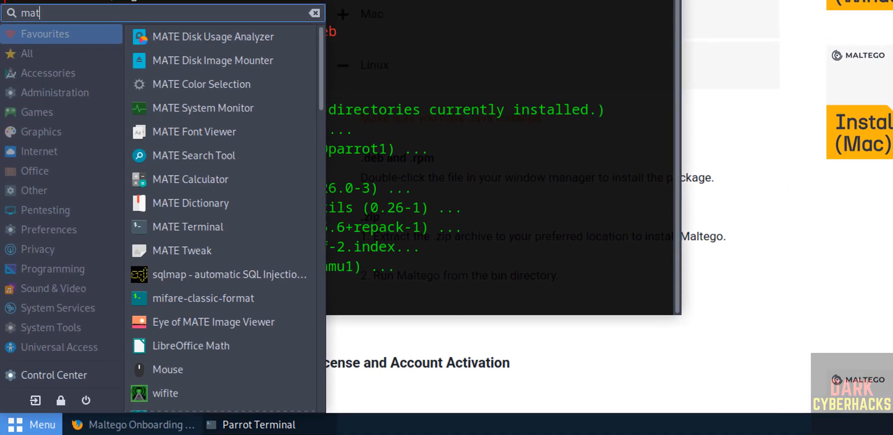
type("malt")
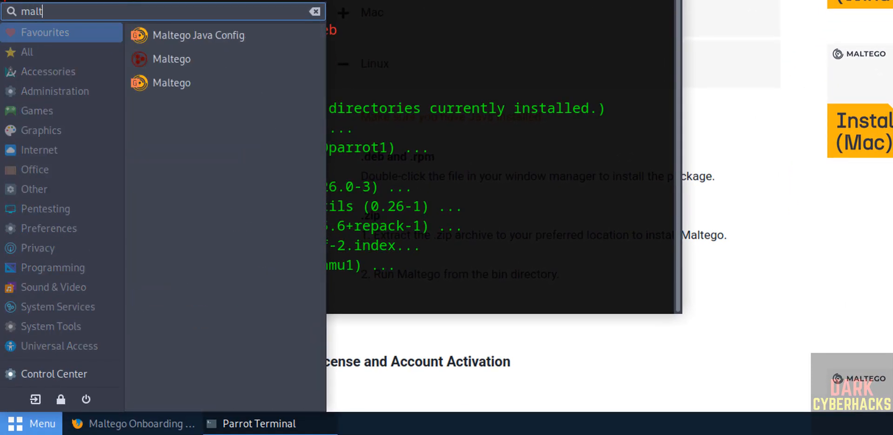
type("efo")
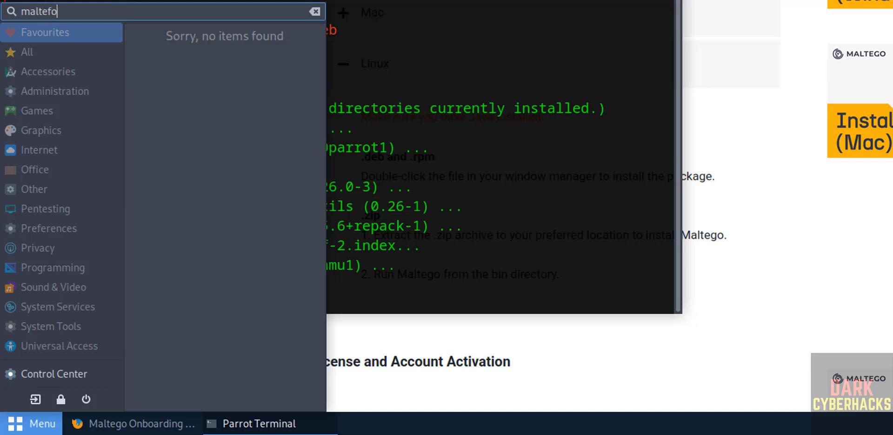
key("BackSpace")
key("BackSpace")
type("go")
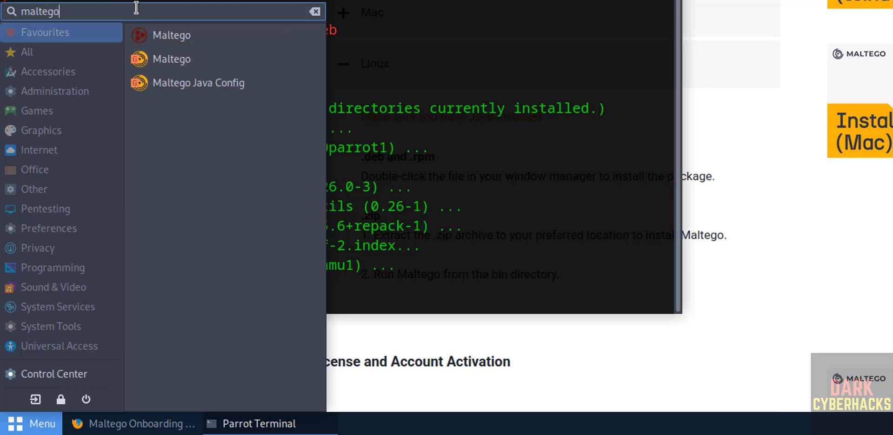
left_click(188, 65)
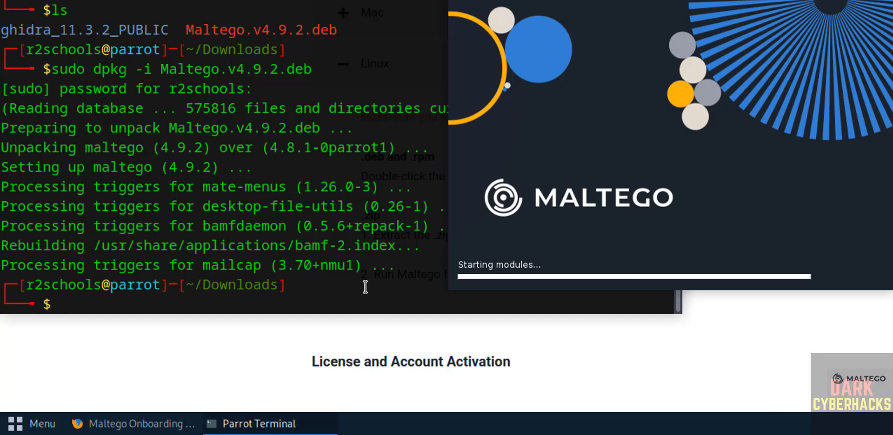
type("ls")
key("Return")
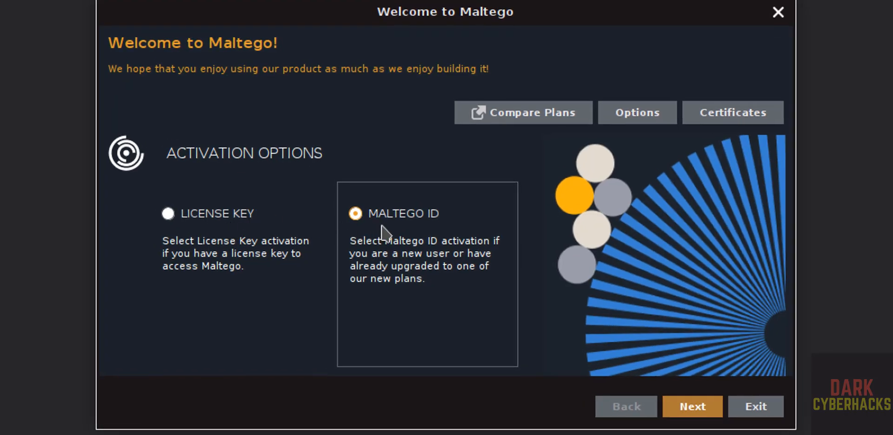
Proceed with Maltego ID using Online Activation (Default) and accept the license agreement
left_click(689, 413)
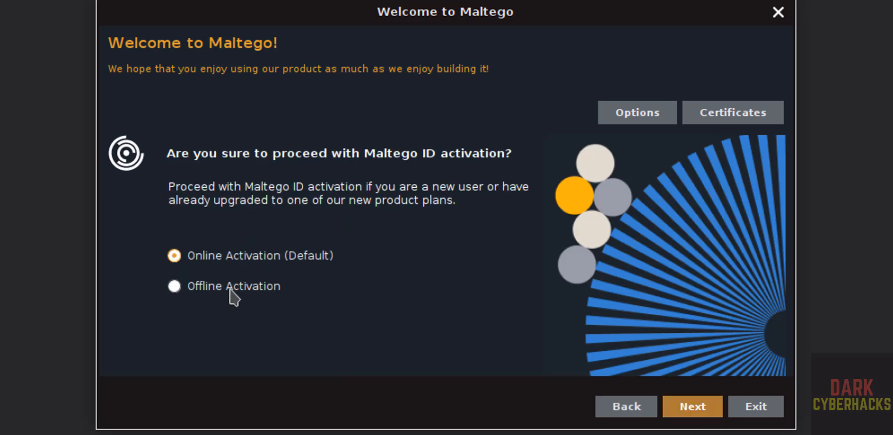
left_click(701, 414)
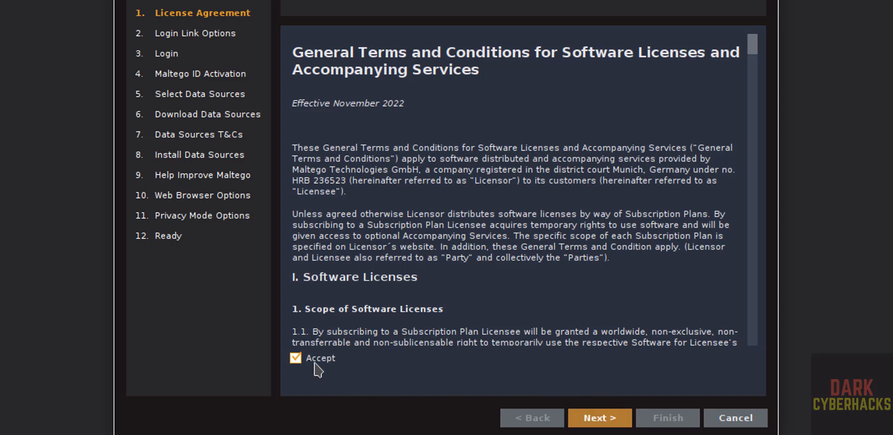
left_click(593, 419)
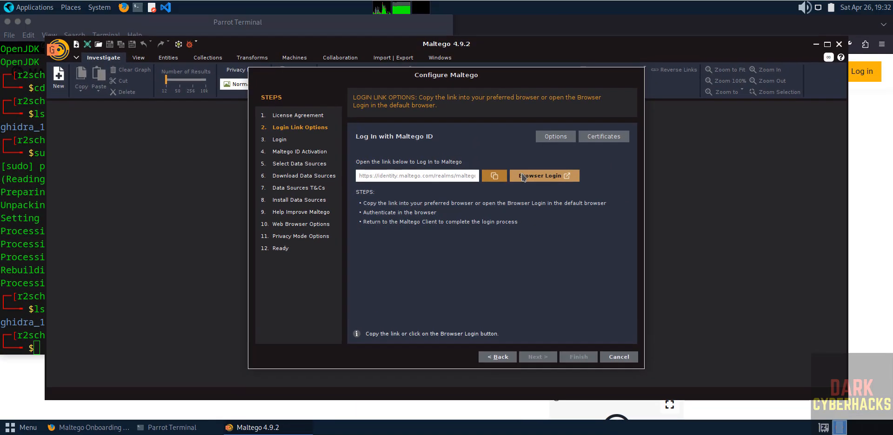
Start the Maltego ID browser login and bring the sign-in page in Firefox to the front
left_click(558, 131)
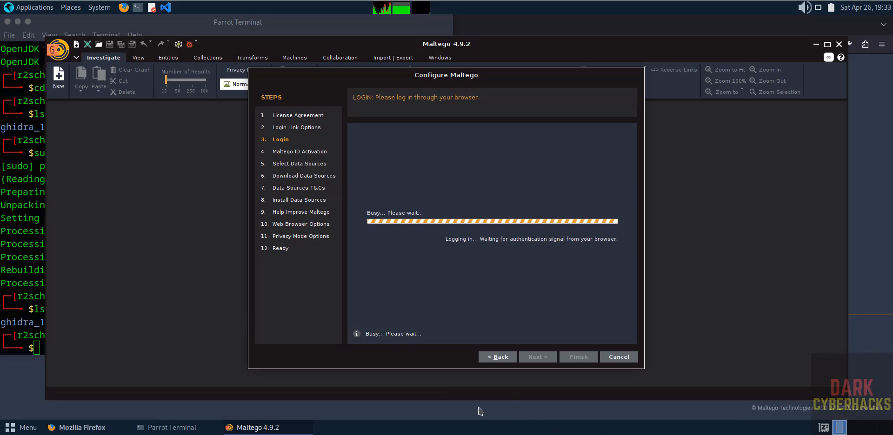
left_click(241, 427)
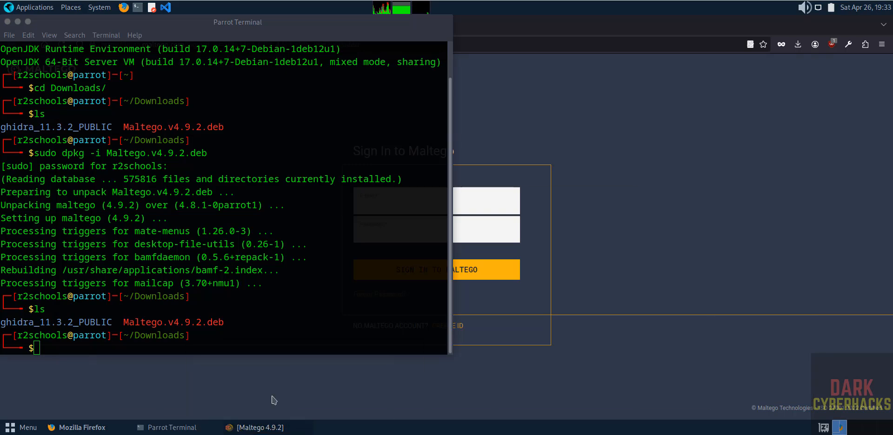
left_click(623, 187)
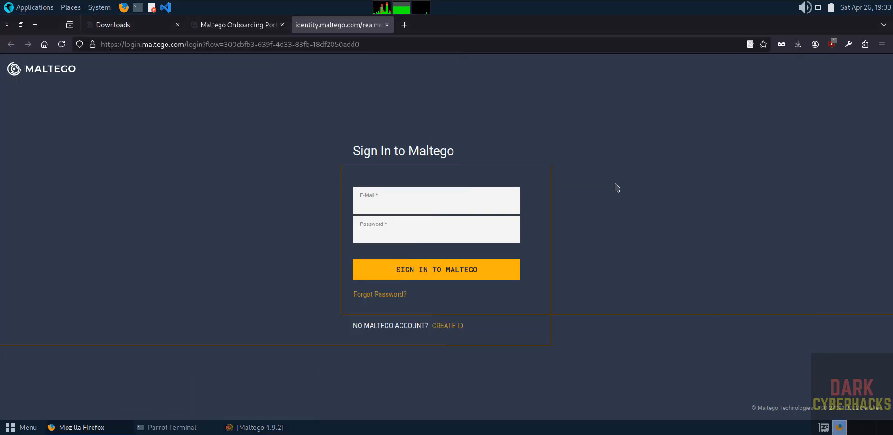
Sign in to Maltego with the account e-mail and password, and decline saving the password in the browser
left_click(392, 206)
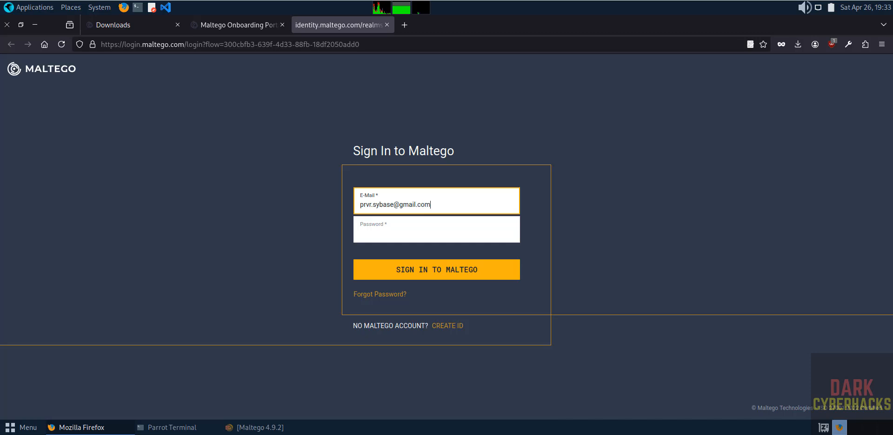
key("Tab")
type("••")
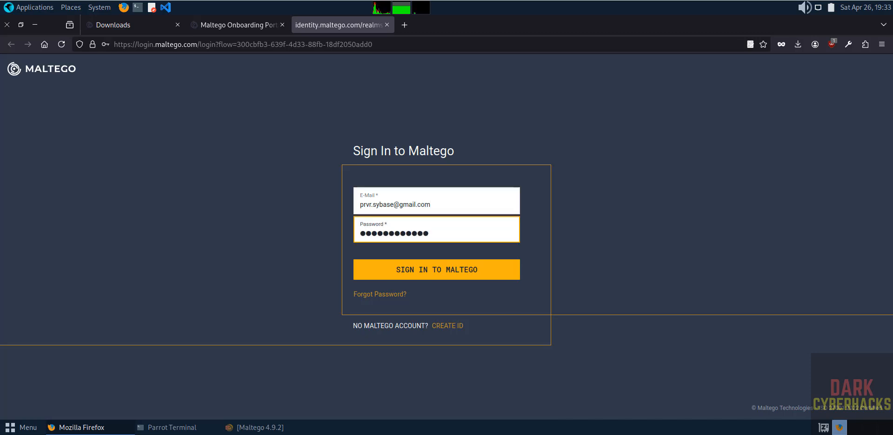
key("Return")
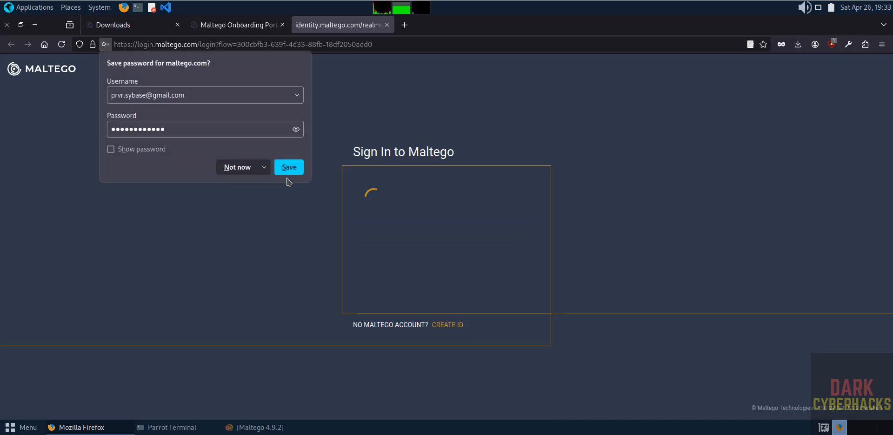
left_click(237, 168)
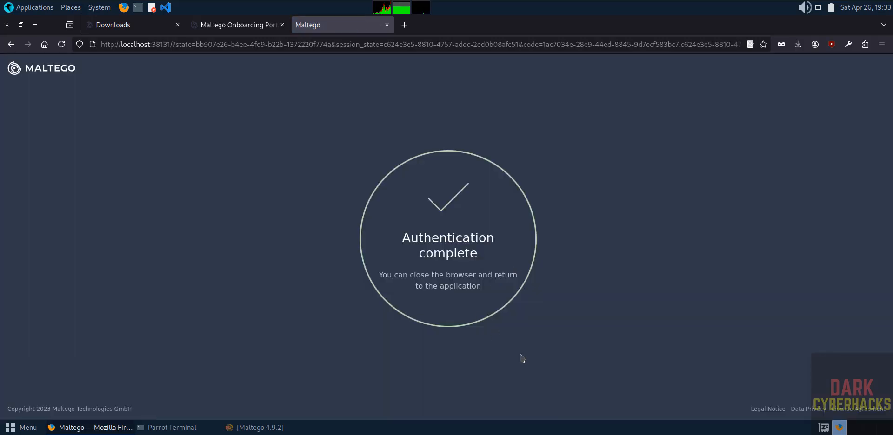
Return to the Maltego setup wizard and continue past the login and Maltego ID activation pages to data source selection
key("alt+Tab")
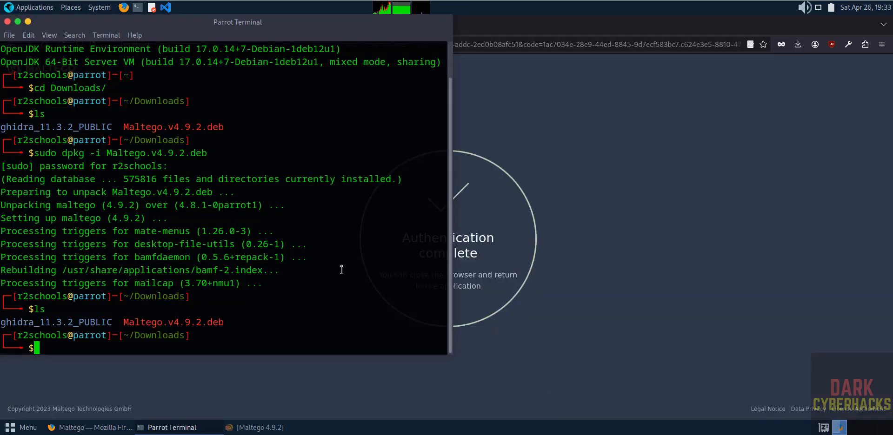
key("alt+Tab")
key("alt+Tab")
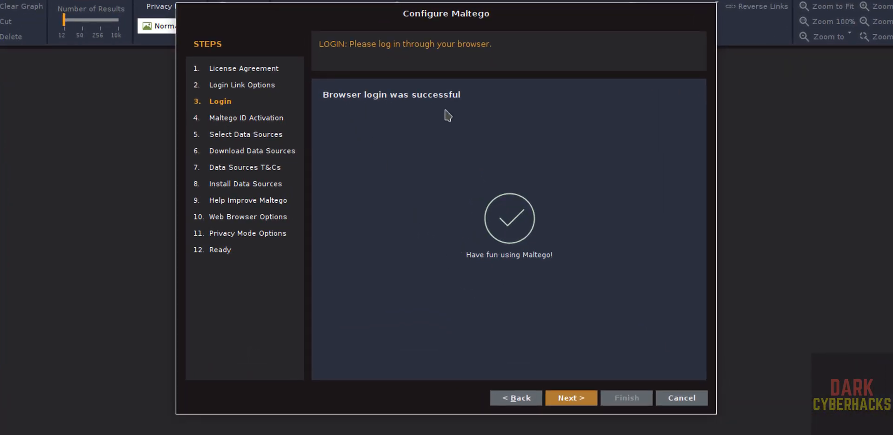
left_click(568, 398)
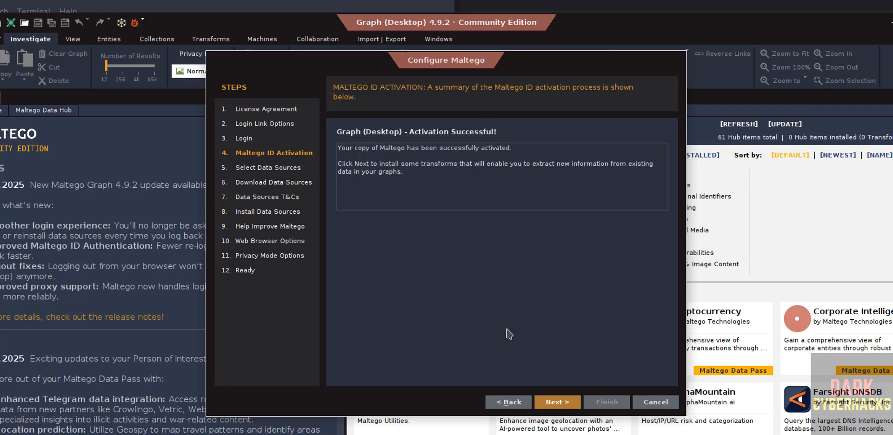
left_click(556, 401)
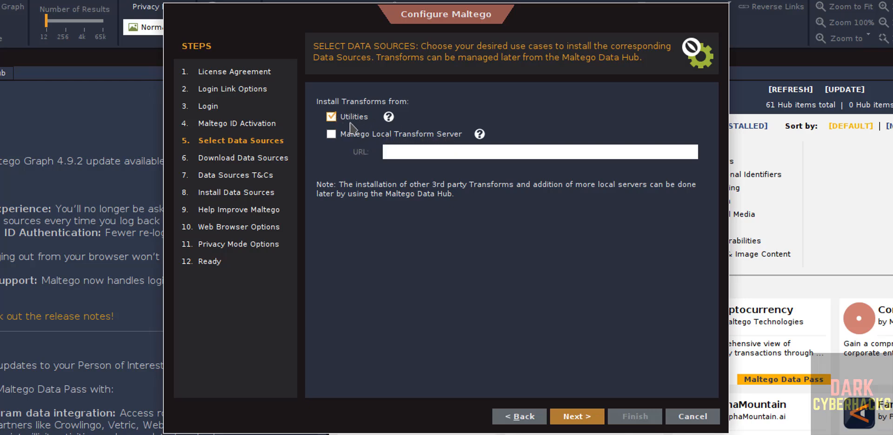
Download and install the Utilities data source, accepting the data source terms and conditions
left_click(590, 421)
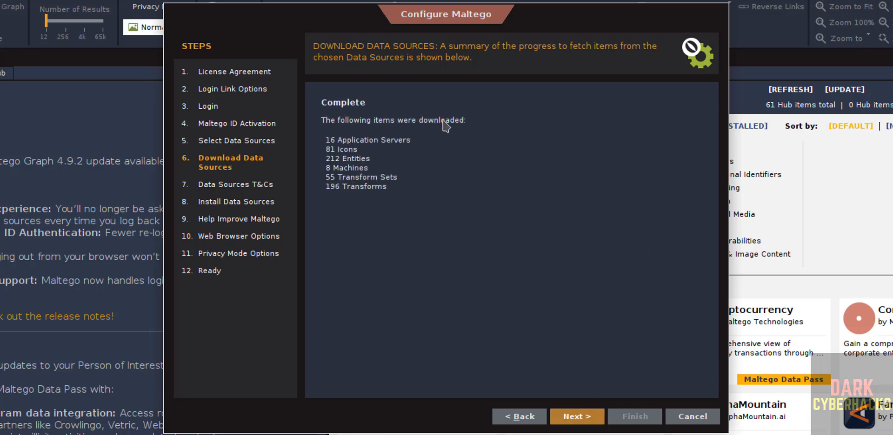
left_click(577, 417)
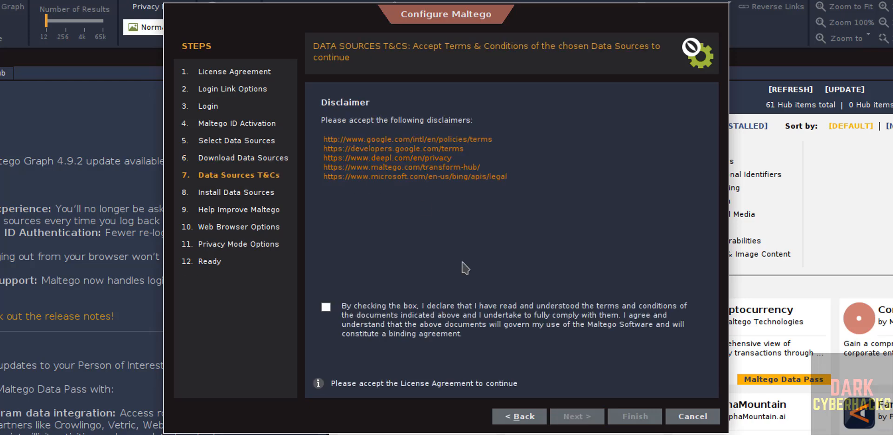
left_click(326, 307)
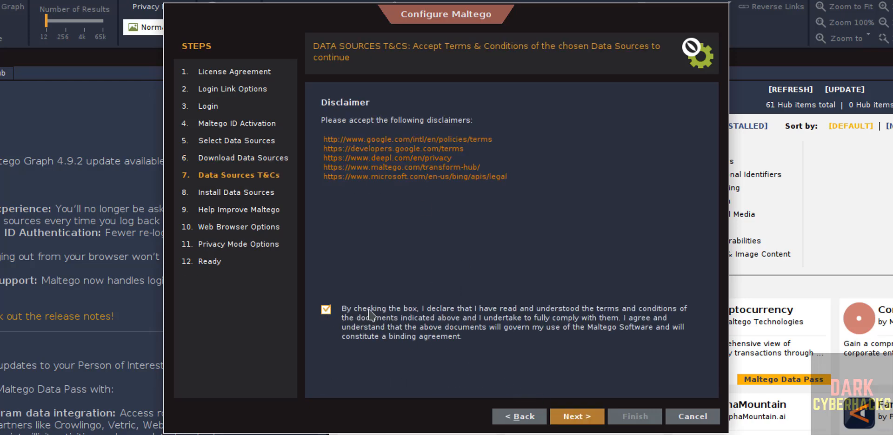
left_click(577, 415)
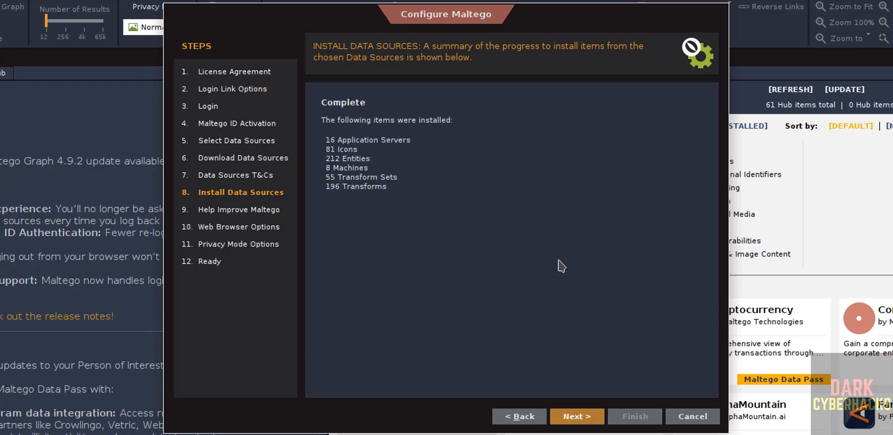
left_click(564, 421)
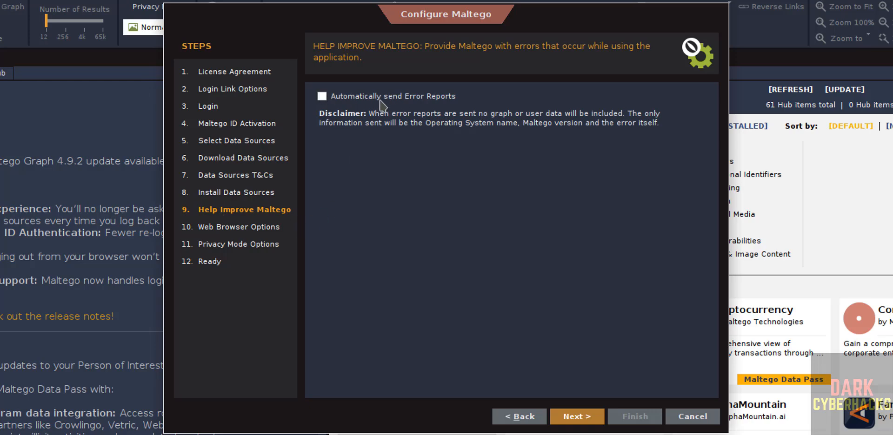
Leave automatic error reports disabled and keep <Default System Browser> as the web browser after viewing the alternatives
left_click(577, 416)
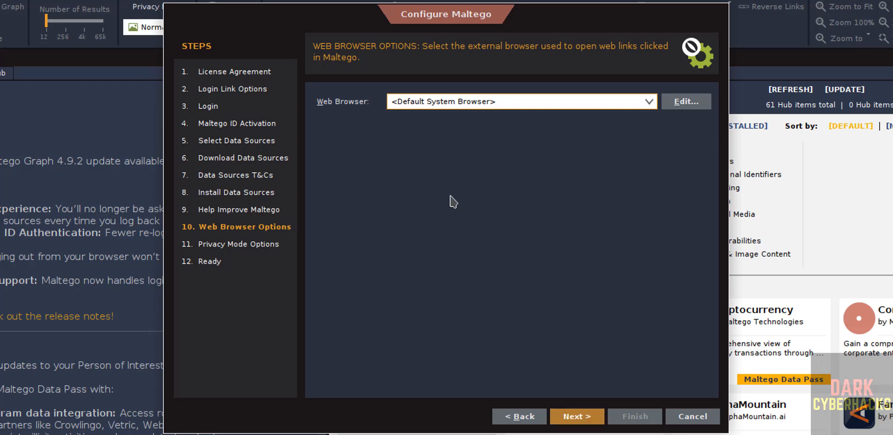
left_click(460, 107)
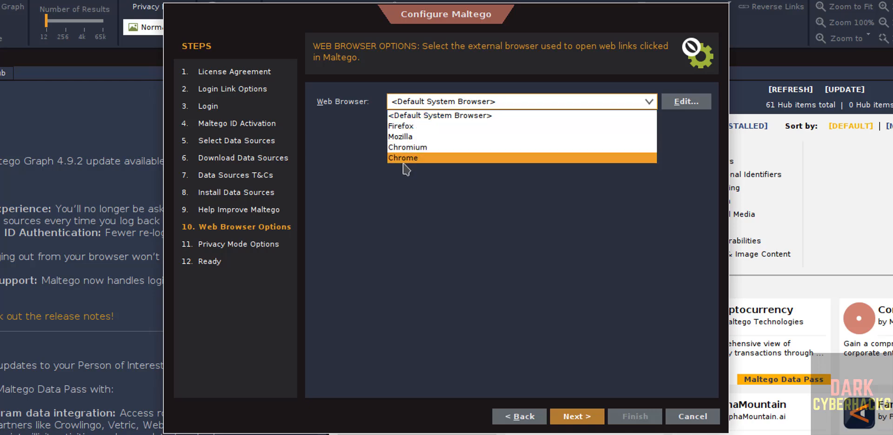
left_click(496, 275)
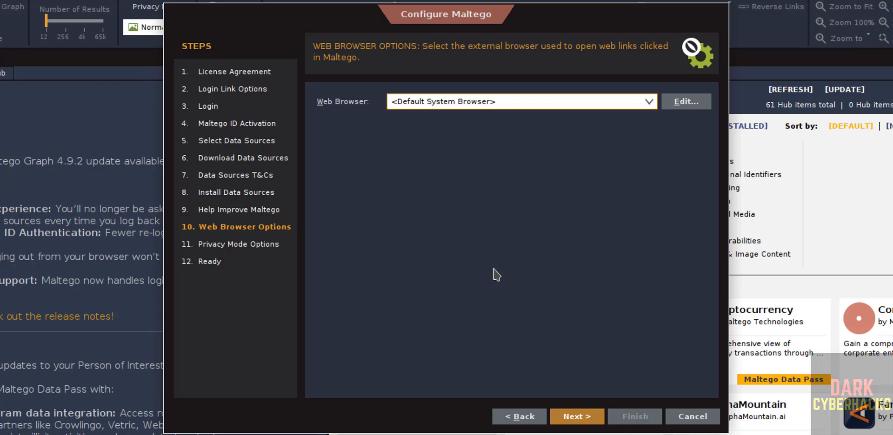
left_click(566, 417)
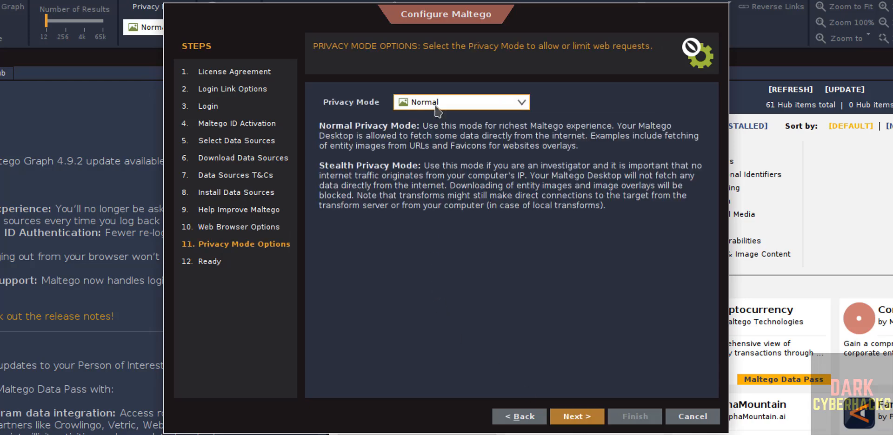
Keep the privacy mode on Normal and finish the setup with the option to open an example graph
left_click(436, 107)
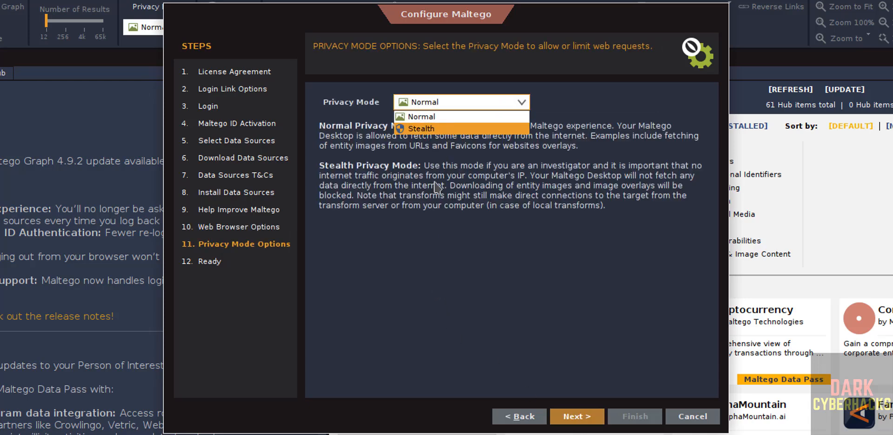
left_click(456, 309)
left_click(577, 417)
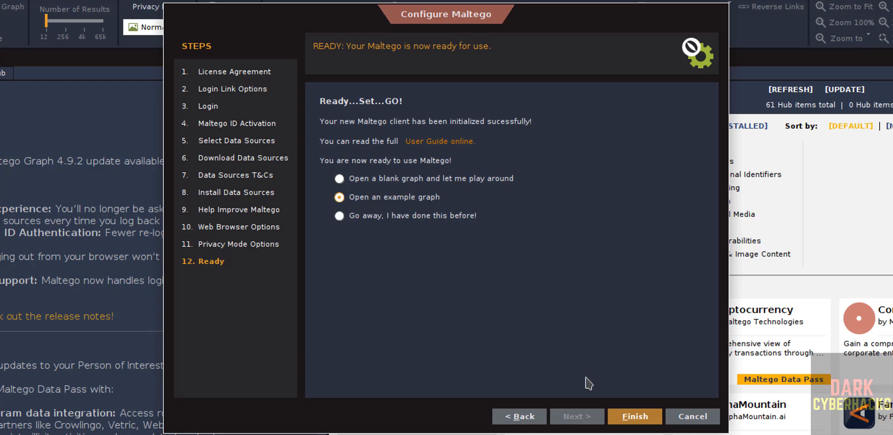
left_click(633, 421)
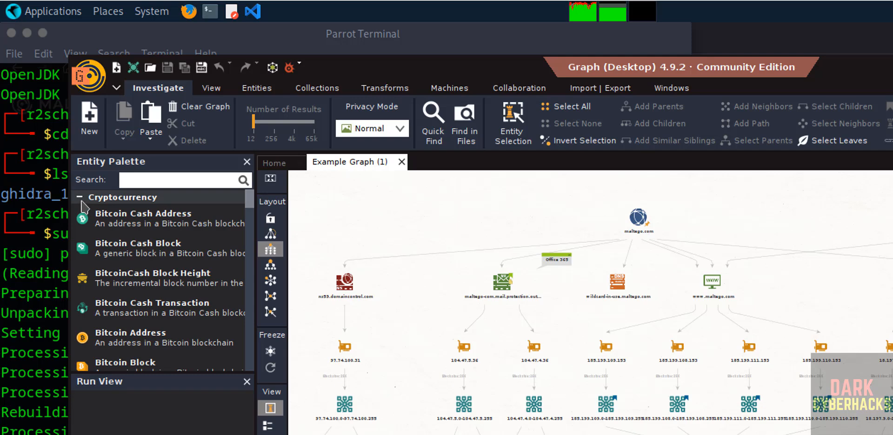
Close the Maltego Product Tour and confirm exiting it
left_click(651, 405)
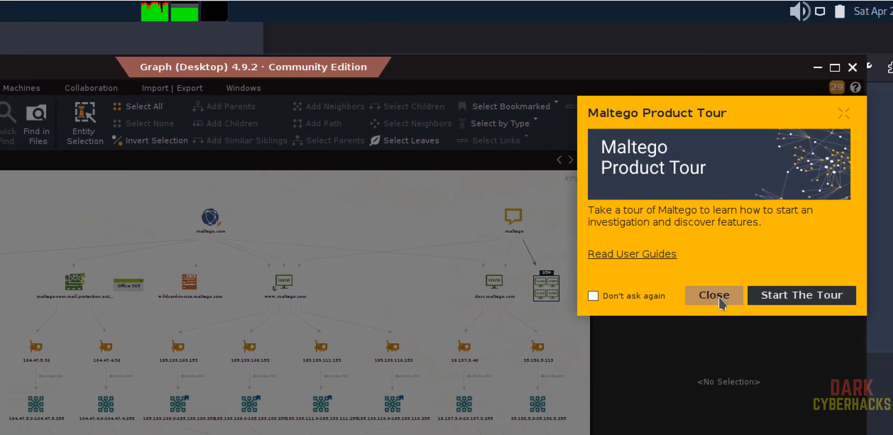
left_click(720, 297)
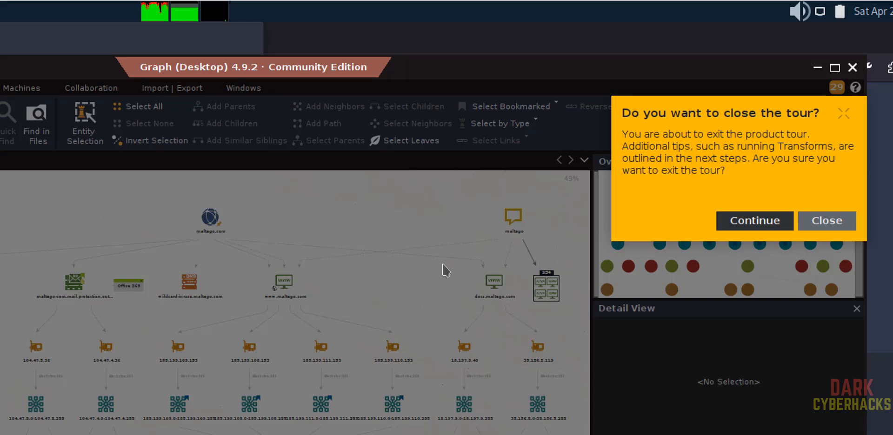
left_click(826, 221)
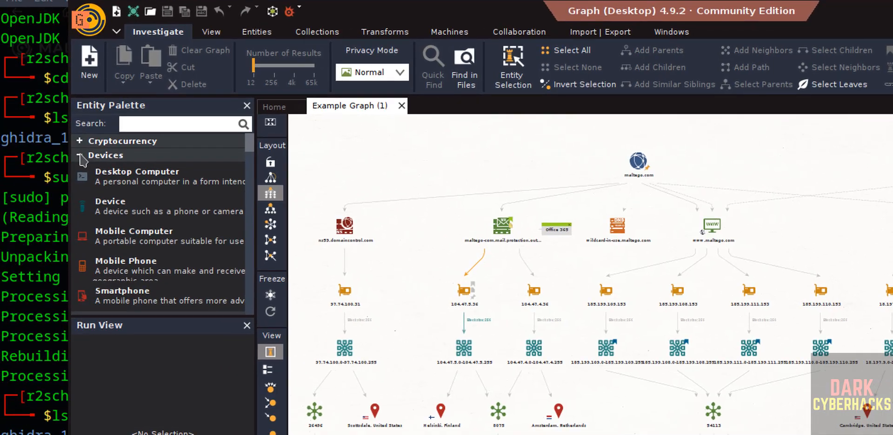
Collapse the entity palette categories from Devices through Personal, including Events, General, Google Vision, Groups, Infrastructure, Locations, Malware and Penetration Testing
left_click(80, 155)
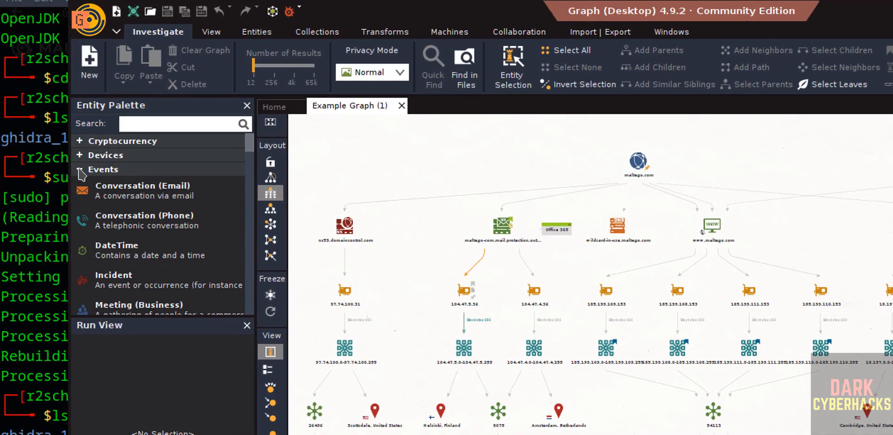
left_click(80, 170)
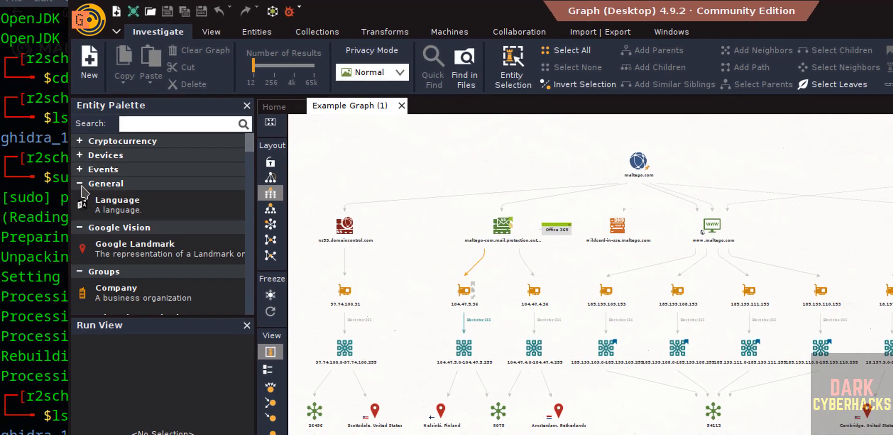
left_click(80, 185)
left_click(79, 199)
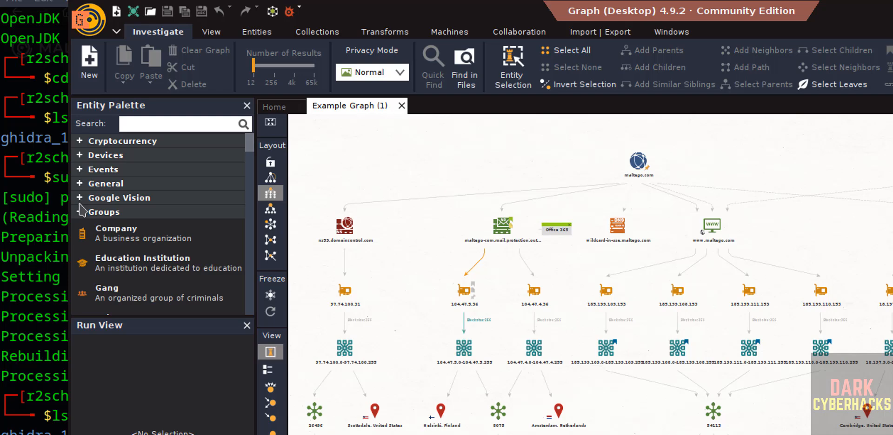
left_click(79, 215)
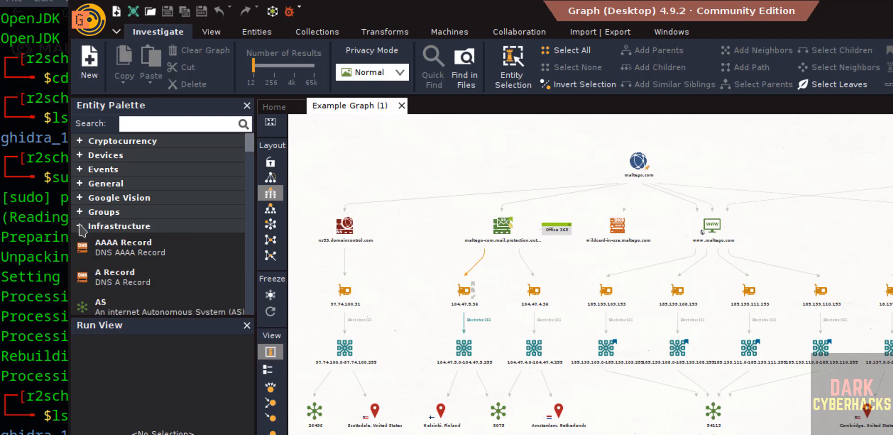
left_click(79, 226)
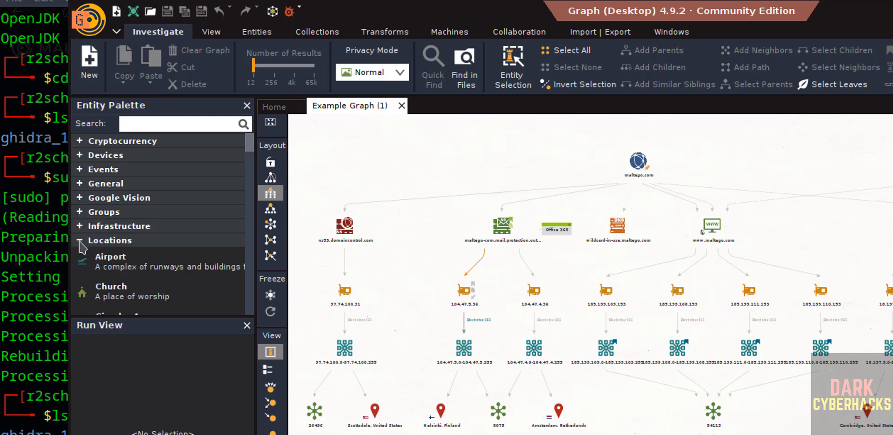
left_click(79, 241)
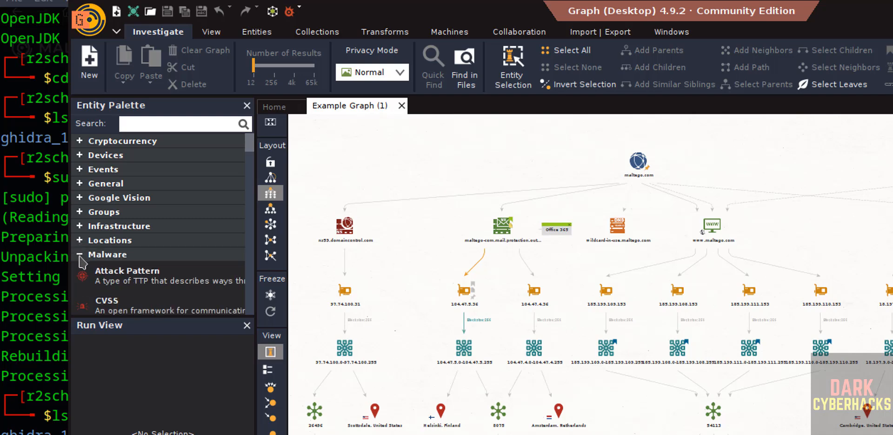
left_click(80, 255)
left_click(80, 269)
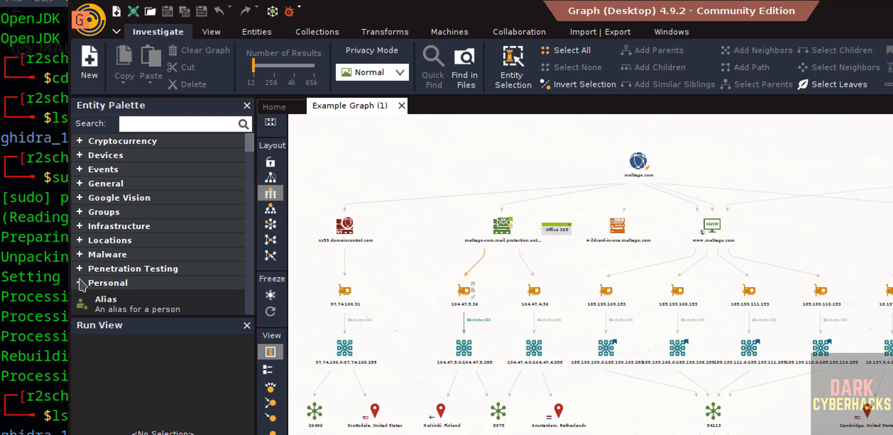
left_click(79, 284)
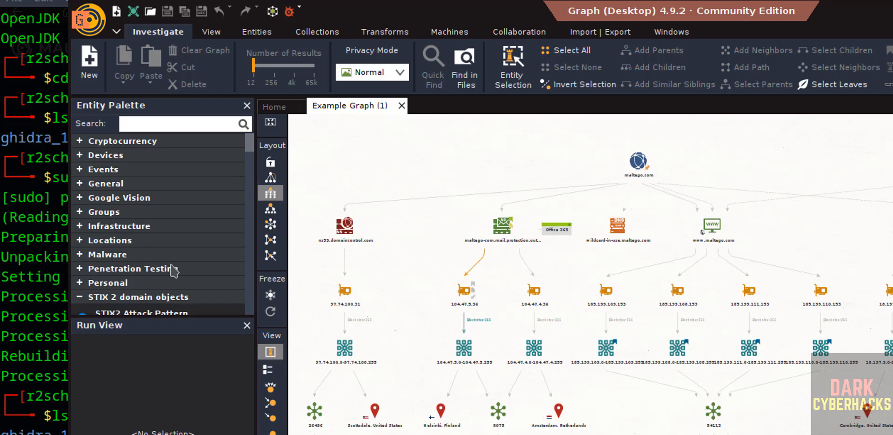
Select the maltego.com domain entity in the example graph and inspect its details and properties
left_click(361, 243)
left_click(638, 161)
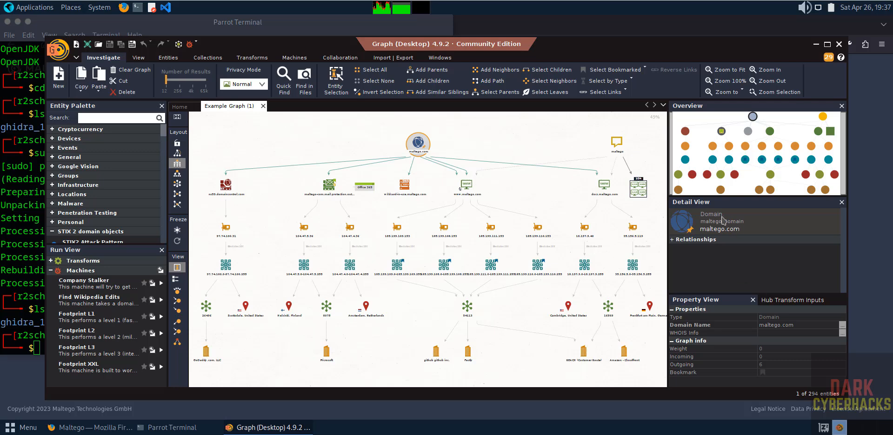
left_click(805, 325)
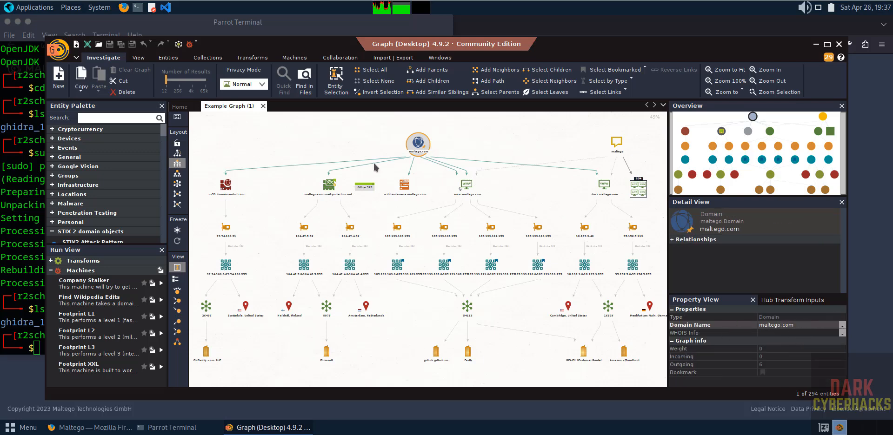
Create a new blank graph and look through the Collections and Transforms commands
left_click(59, 77)
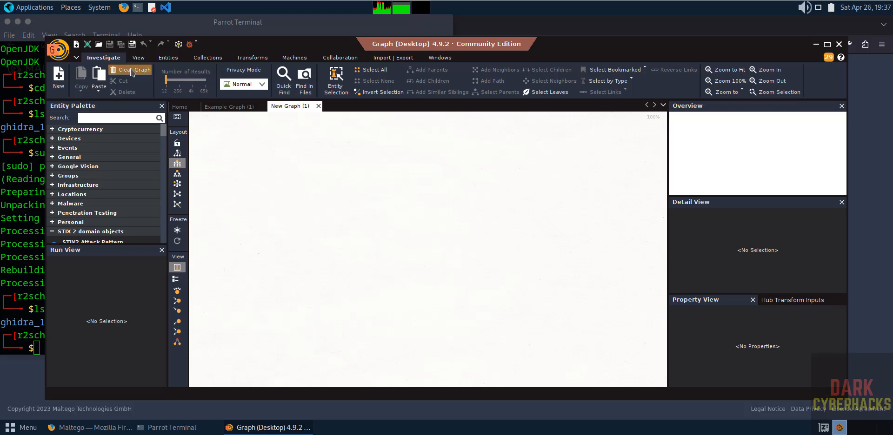
scroll(141, 62, "down", 3)
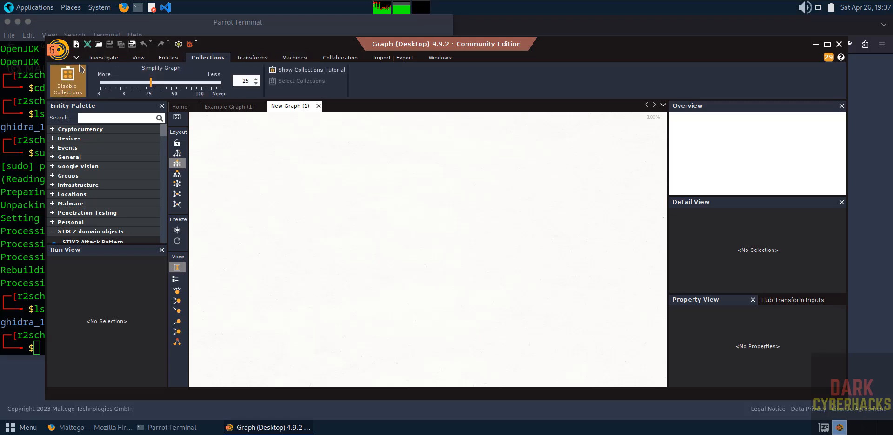
left_click(260, 59)
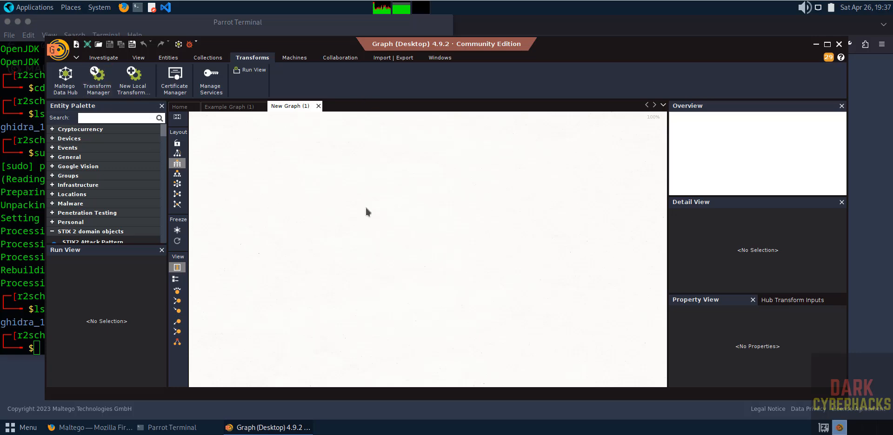
Switch to the terminal, delete the Maltego.v4.9.2.deb installer from Downloads and list the folder's contents
left_click(19, 306)
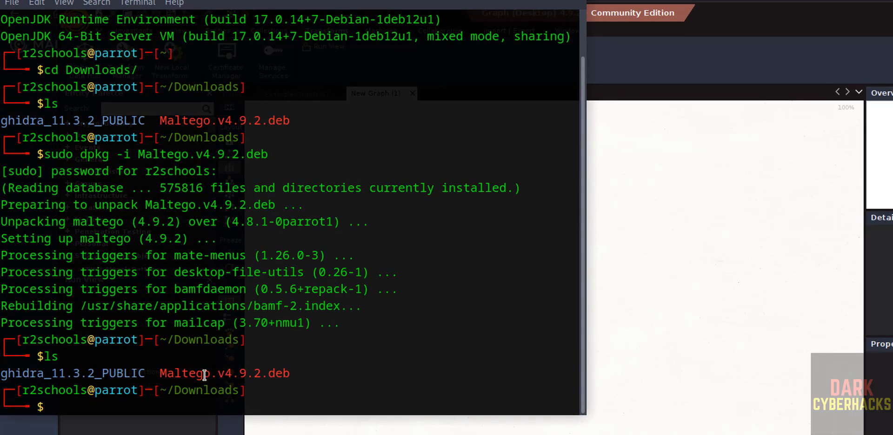
type("rm Ma")
key("Tab")
key("Return")
type("ls")
key("Return")
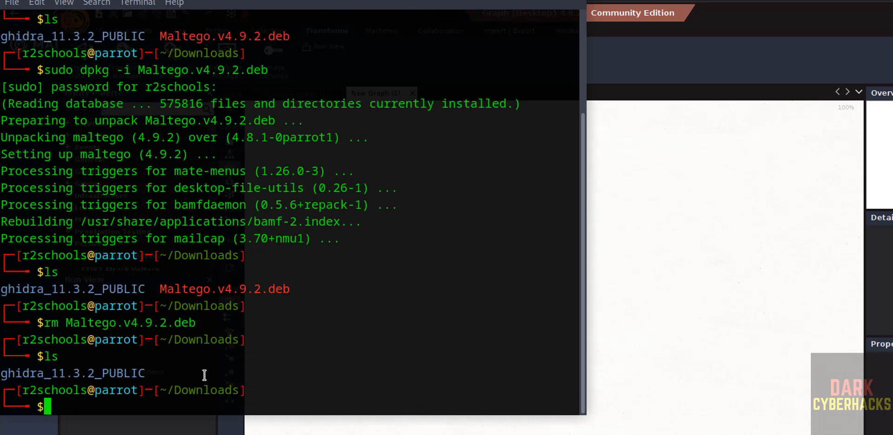